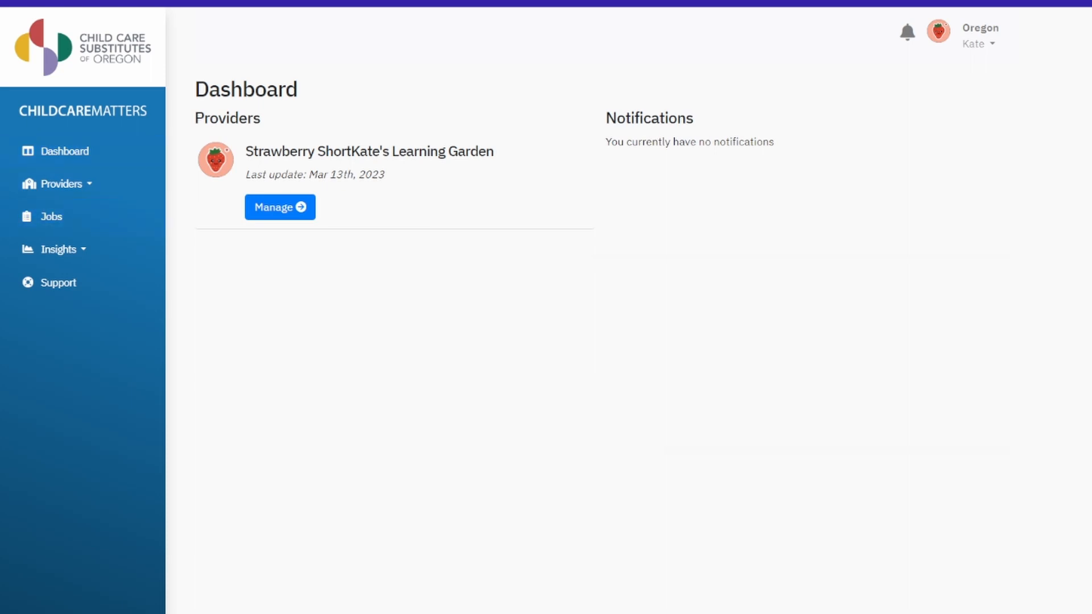
# Start a new job posting with Strawberry Shortkate's Learning Garden as the provider
pyautogui.click(51, 217)
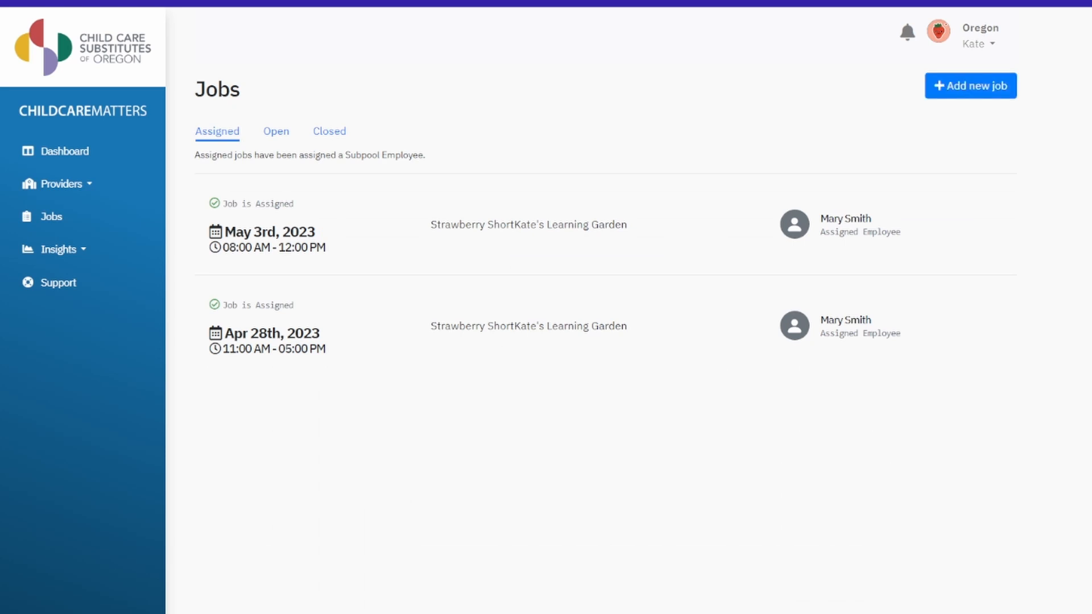
pyautogui.click(970, 86)
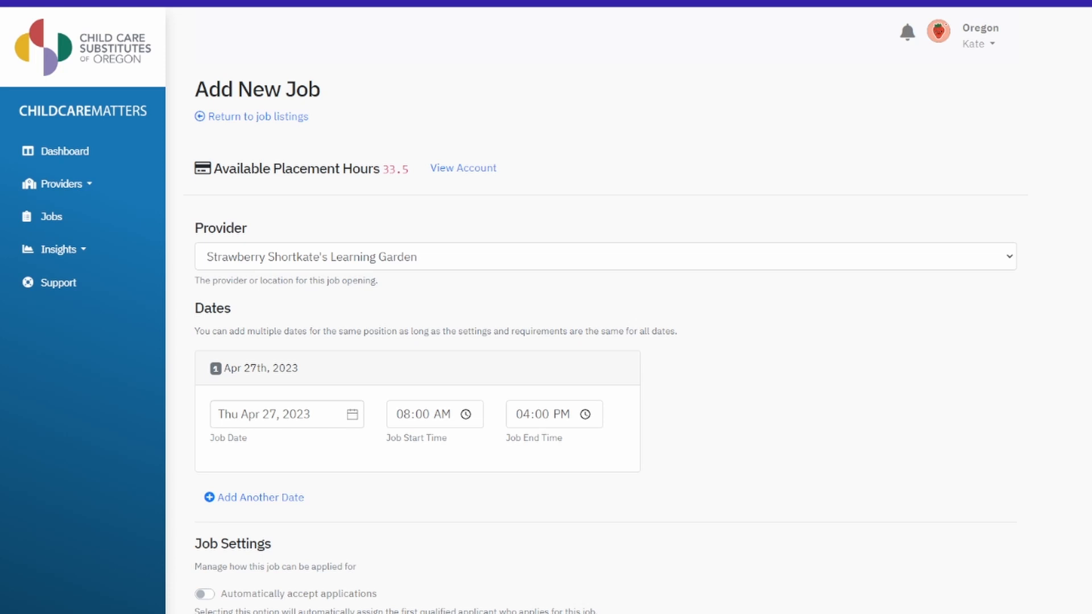
pyautogui.scroll(-1, 625, 341)
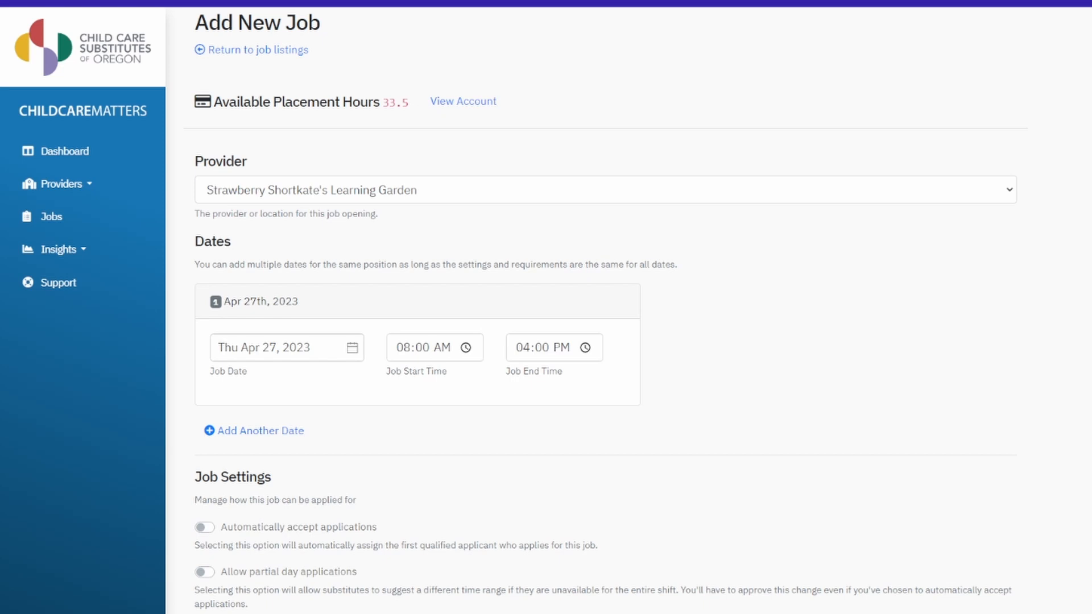
pyautogui.click(605, 190)
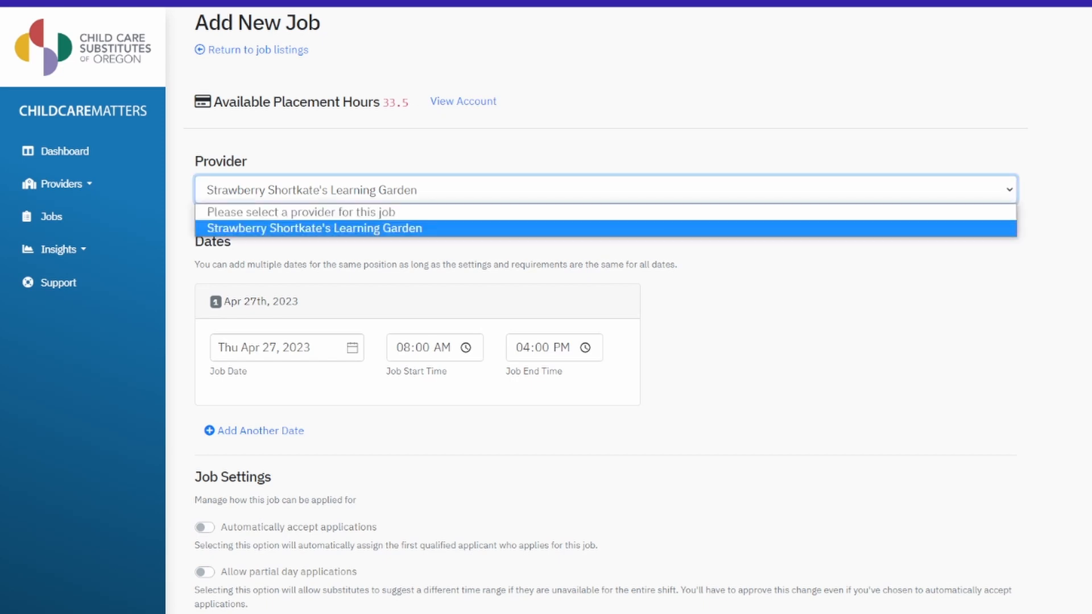
pyautogui.press('Escape')
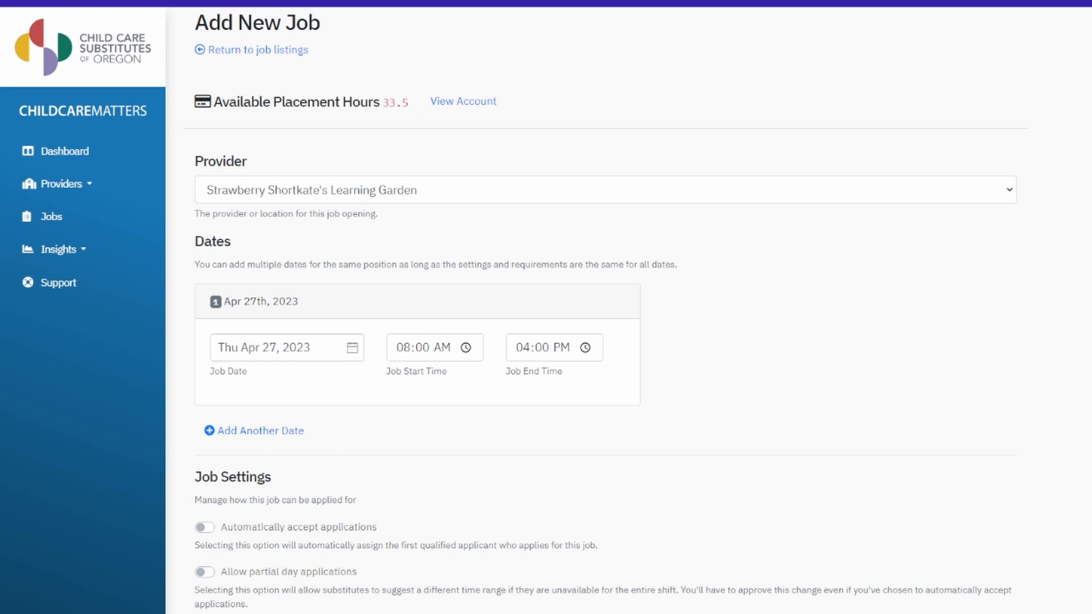
# Set the end time of the Apr 27, 2023 job date to 12:00 PM
pyautogui.click(542, 347)
pyautogui.click(522, 348)
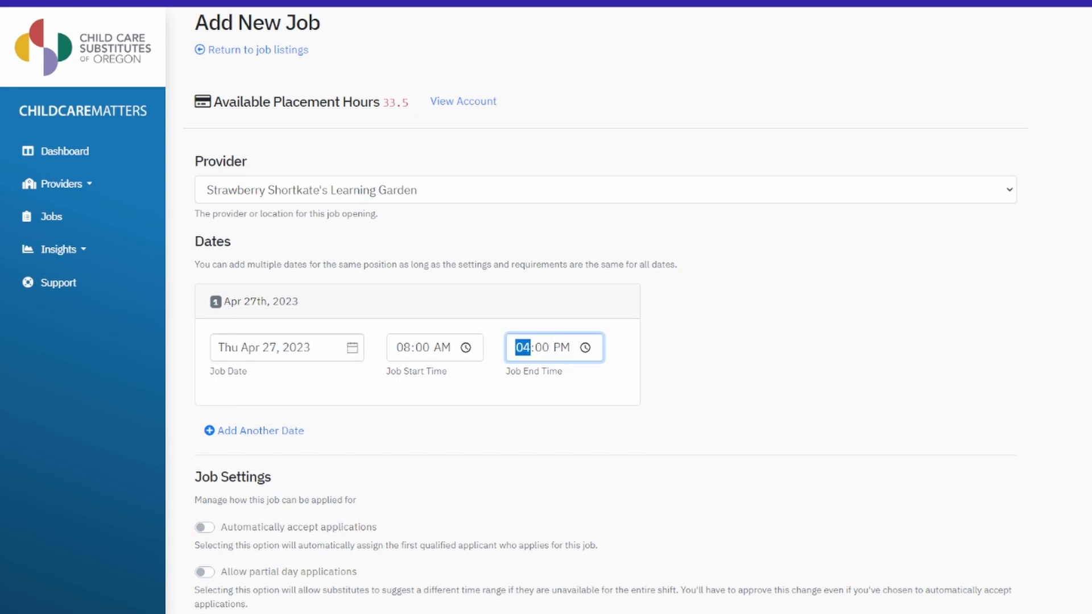
pyautogui.click(585, 348)
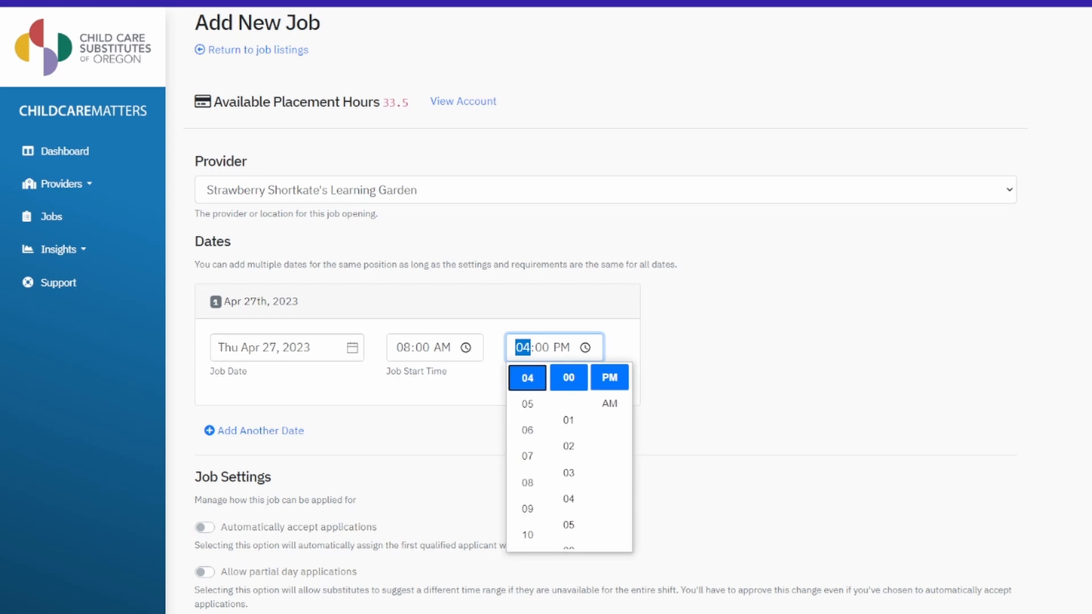
pyautogui.scroll(-1, 527, 456)
pyautogui.click(527, 503)
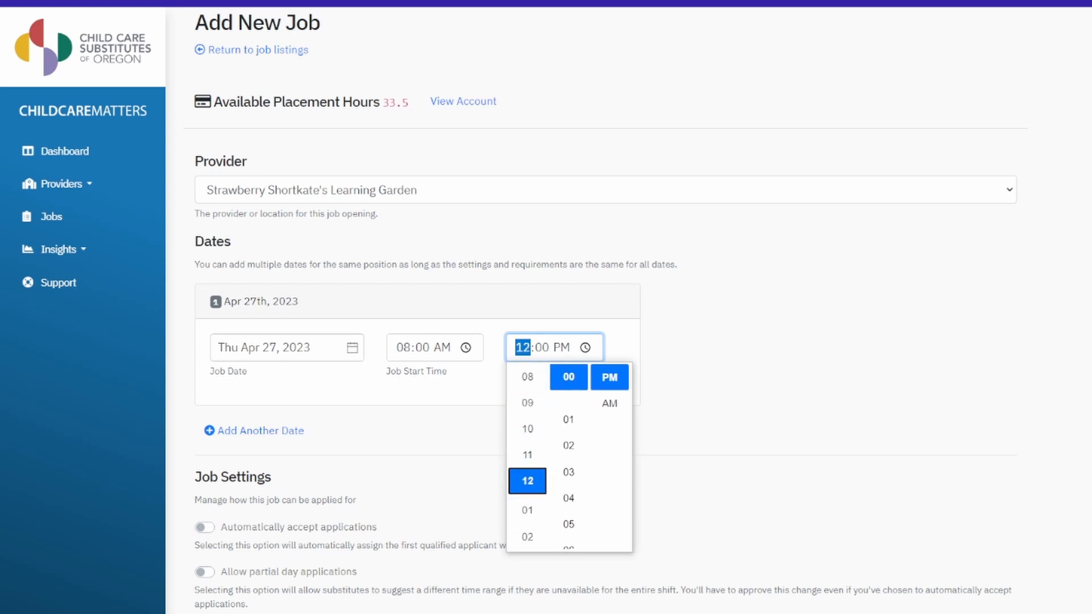
pyautogui.click(469, 393)
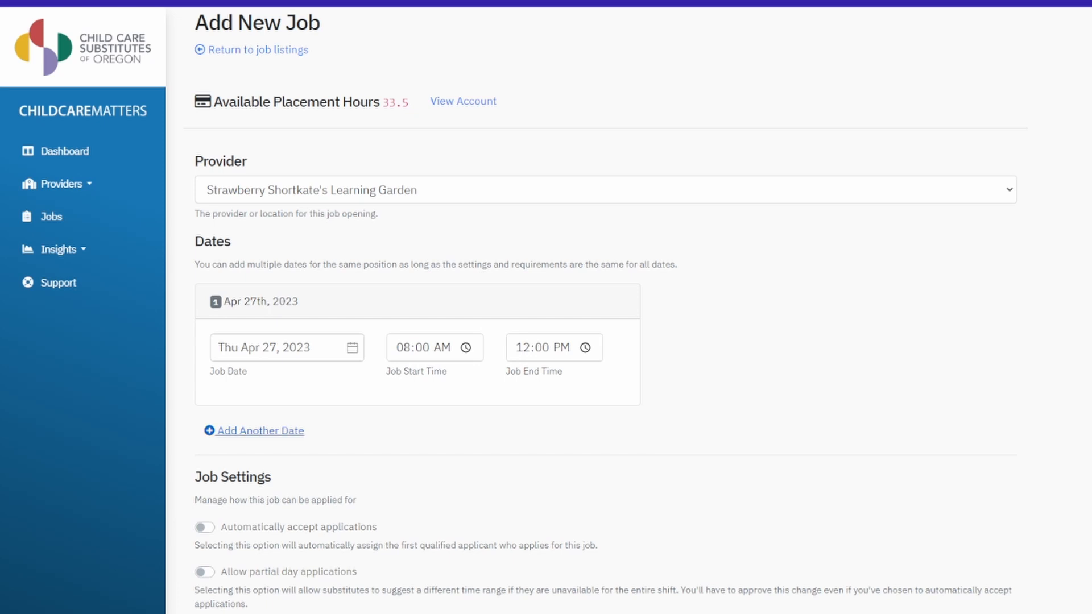
pyautogui.click(261, 431)
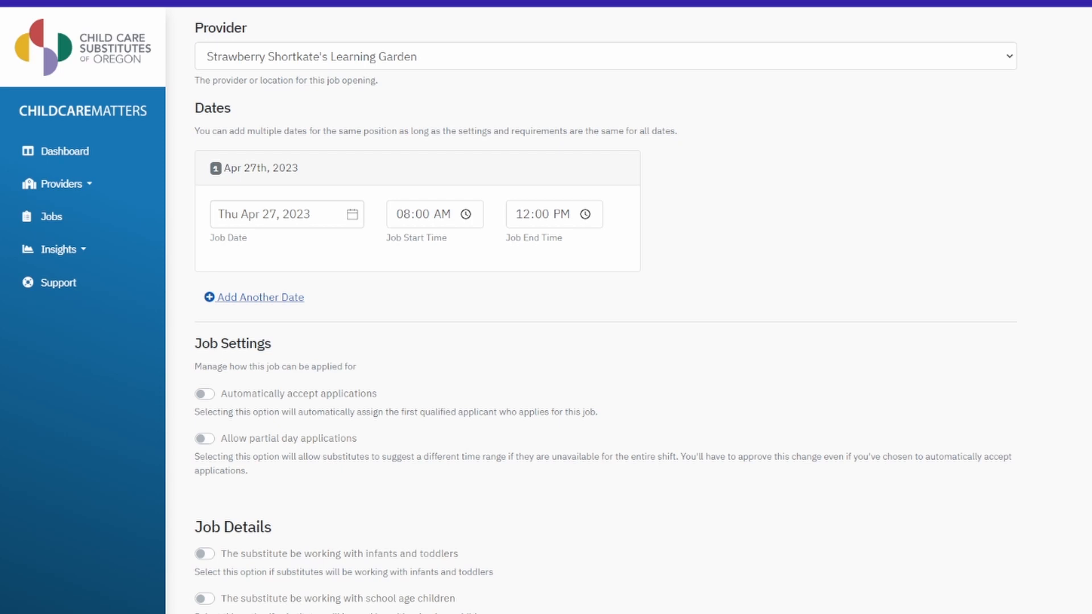
# Enable automatic acceptance of applications in the job settings, with partial day applications switched off
pyautogui.scroll(-1, 254, 297)
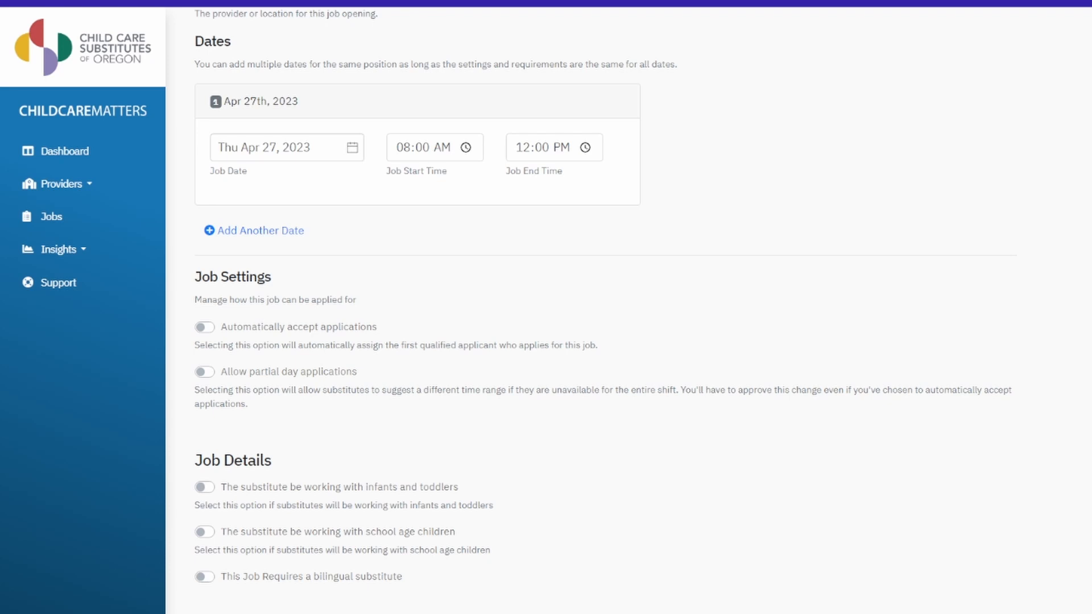
pyautogui.click(205, 327)
pyautogui.click(204, 327)
pyautogui.click(204, 327)
pyautogui.click(205, 372)
pyautogui.scroll(-5, 625, 342)
pyautogui.click(205, 105)
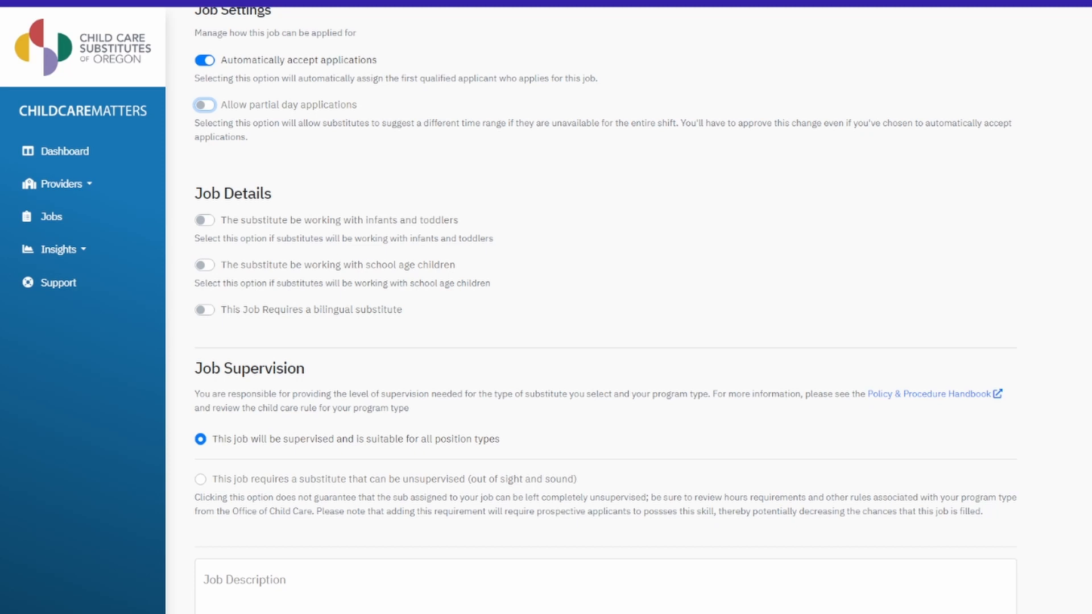
# Specify that the substitute works with infants and toddlers only and must be bilingual, with Spanish as the required language
pyautogui.click(205, 220)
pyautogui.click(205, 265)
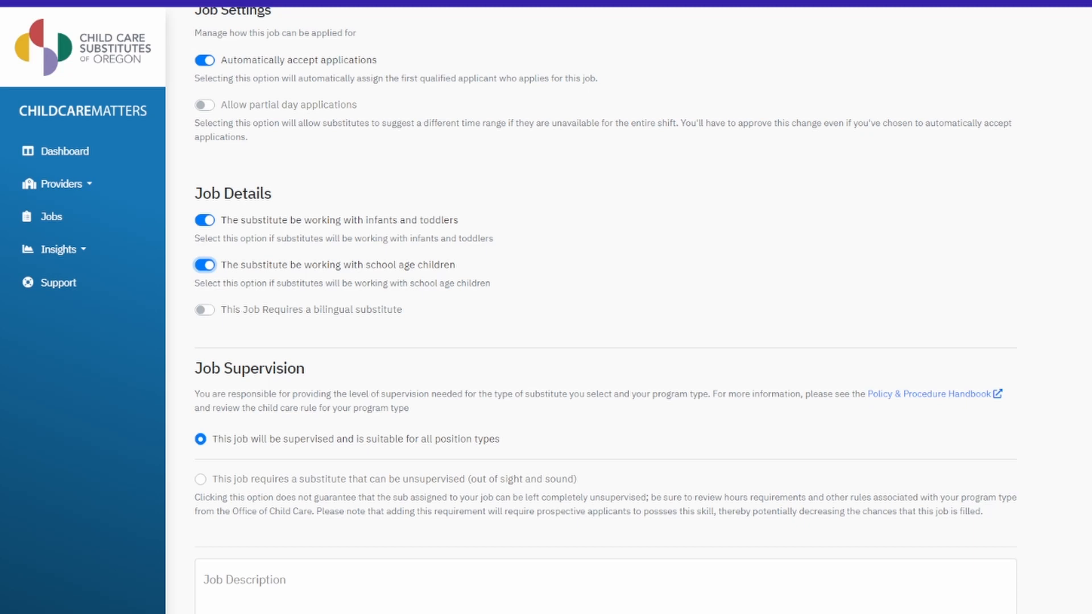
pyautogui.click(205, 265)
pyautogui.click(205, 310)
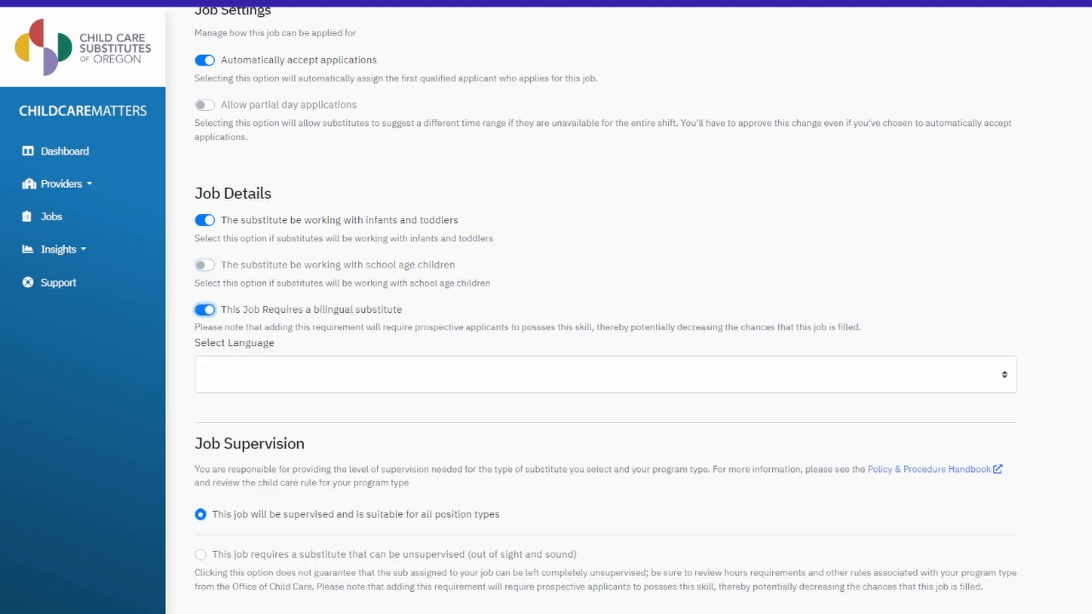
pyautogui.click(605, 374)
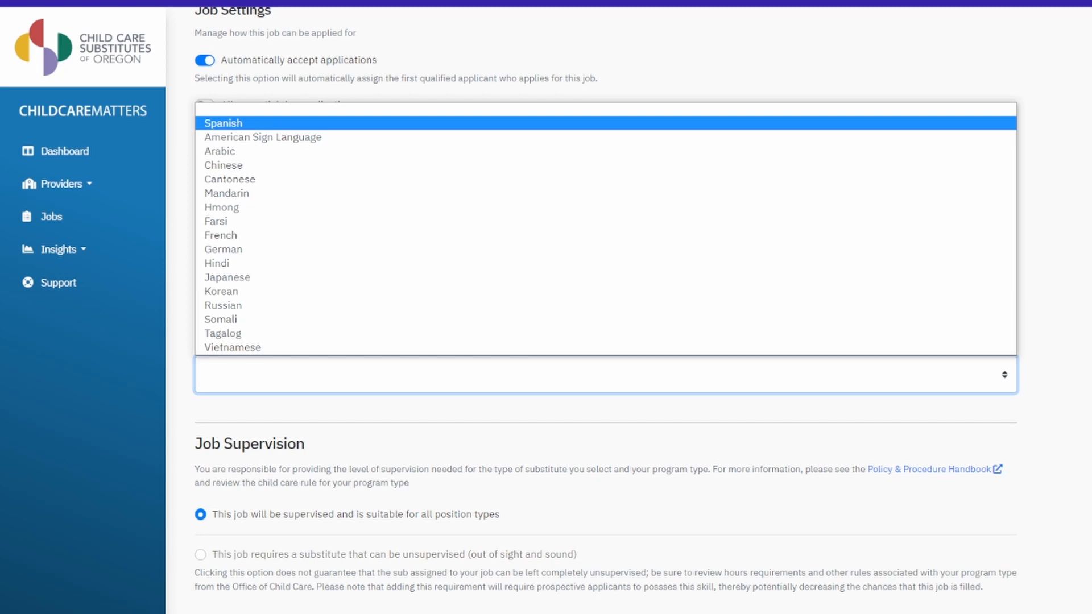
pyautogui.click(223, 123)
# Set the job supervision to require a substitute that can be unsupervised (out of sight and sound), and review the form
pyautogui.scroll(-4, 606, 319)
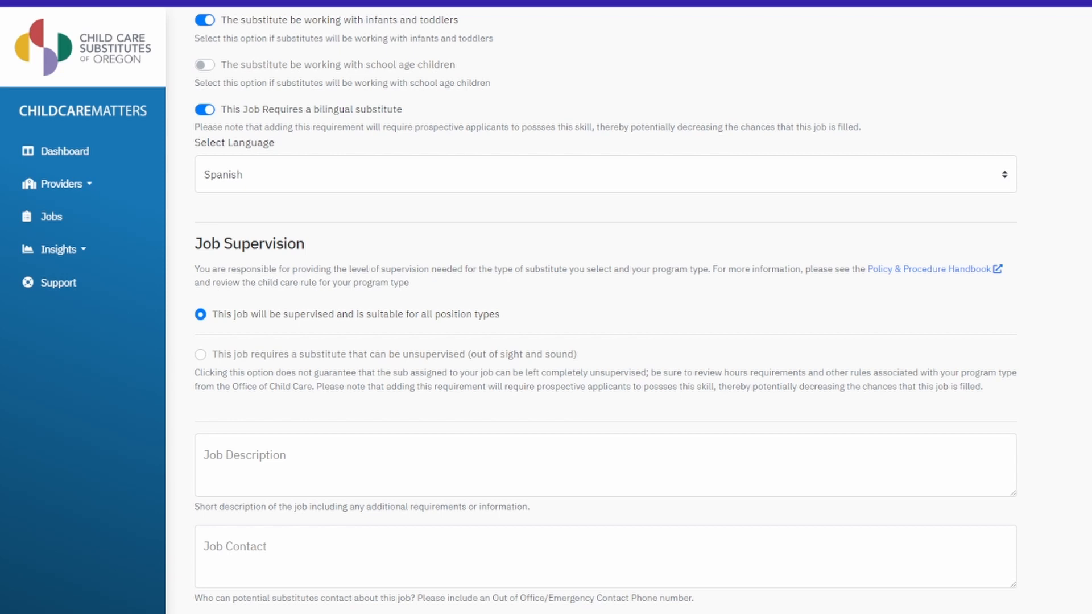
pyautogui.click(200, 354)
pyautogui.scroll(-1, 604, 313)
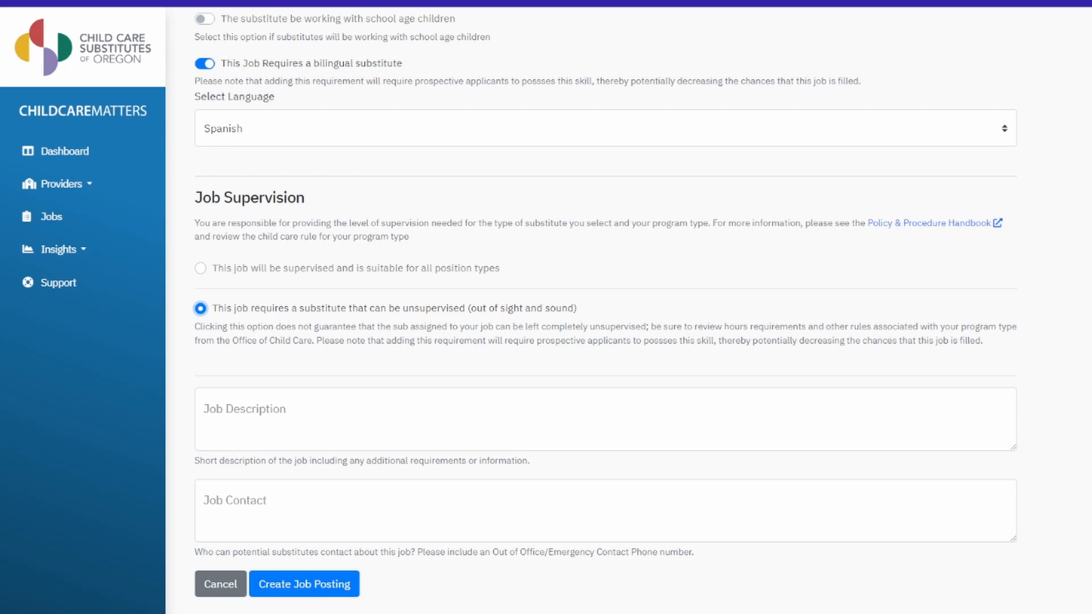
pyautogui.scroll(13, 605, 311)
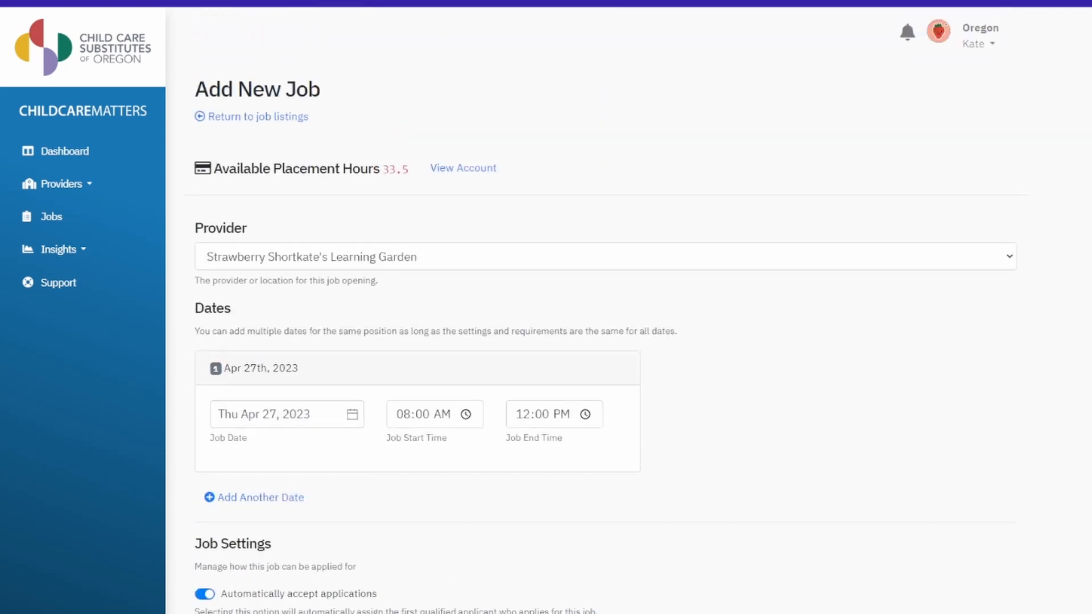
pyautogui.scroll(-13, 605, 310)
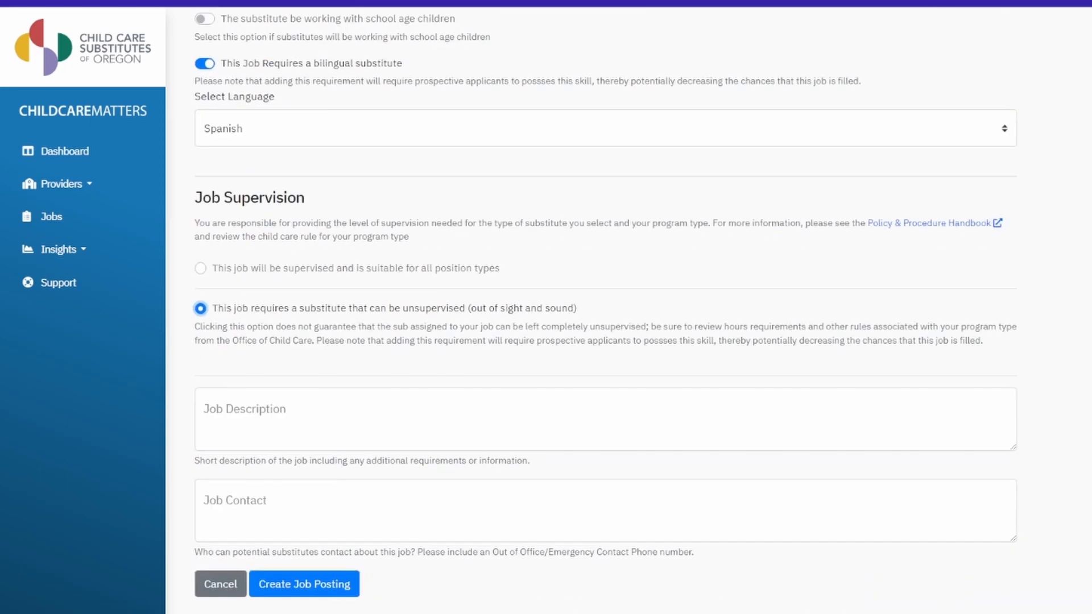
# Create the job posting and display the list of open jobs
pyautogui.click(305, 584)
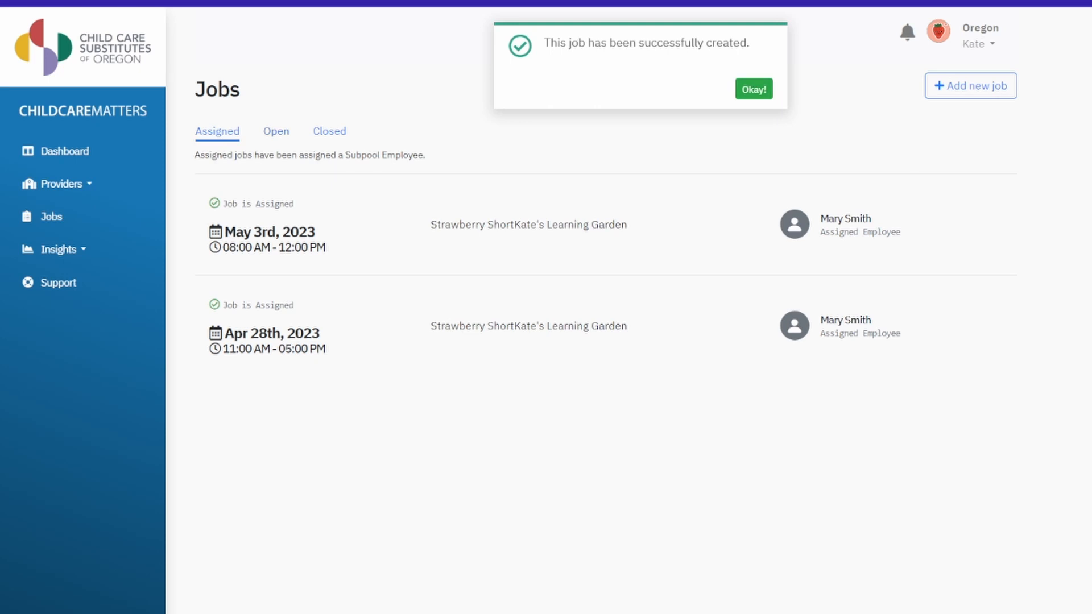
pyautogui.click(754, 89)
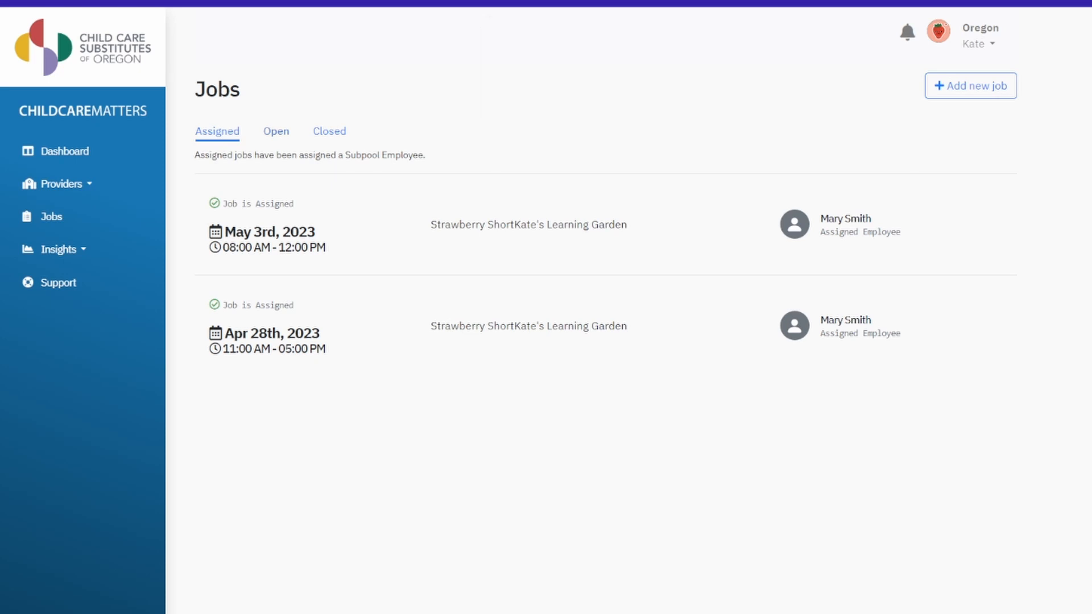
pyautogui.click(276, 131)
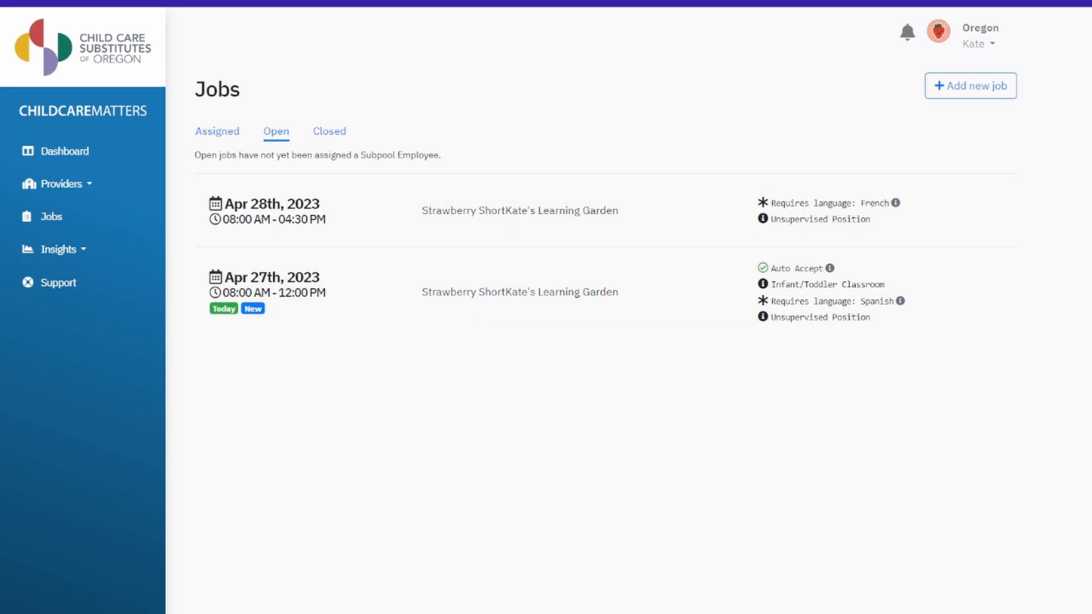